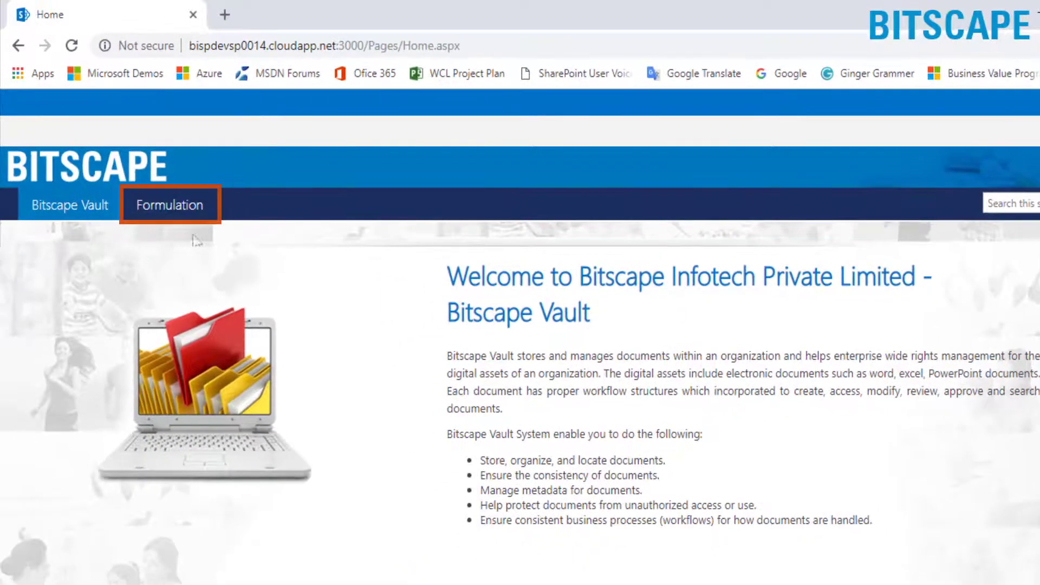
Go to the Formulation site from the top navigation bar
click(158, 205)
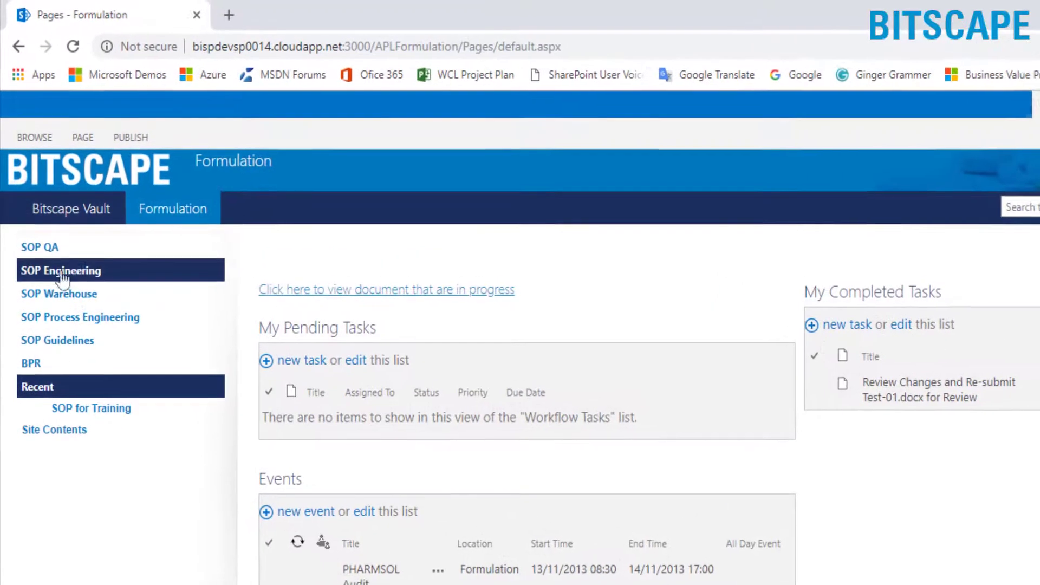
Upload BI Vault Demo Doc 6.docx as a new document in the SOP QA library
click(97, 255)
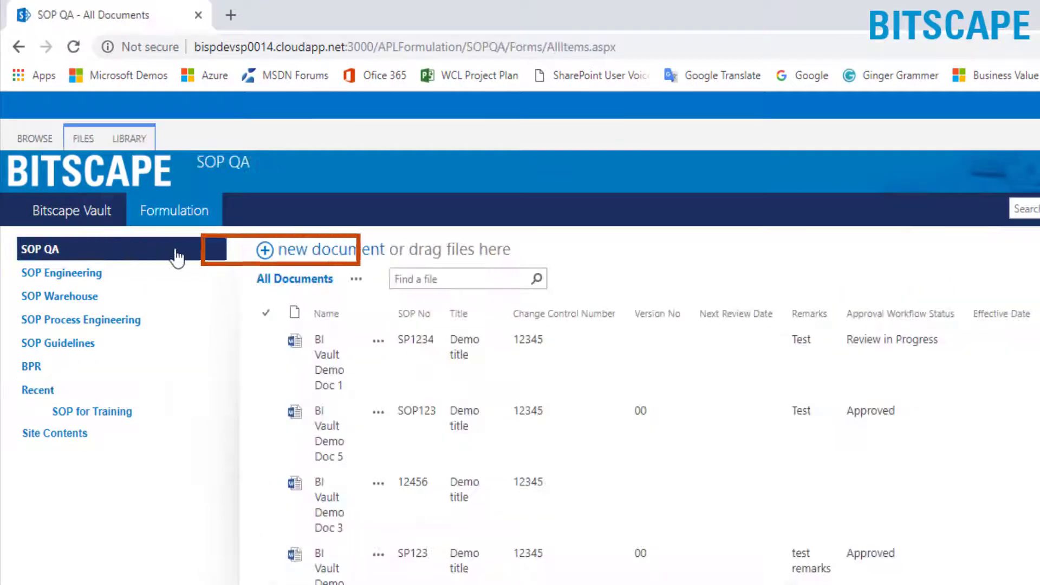
click(271, 256)
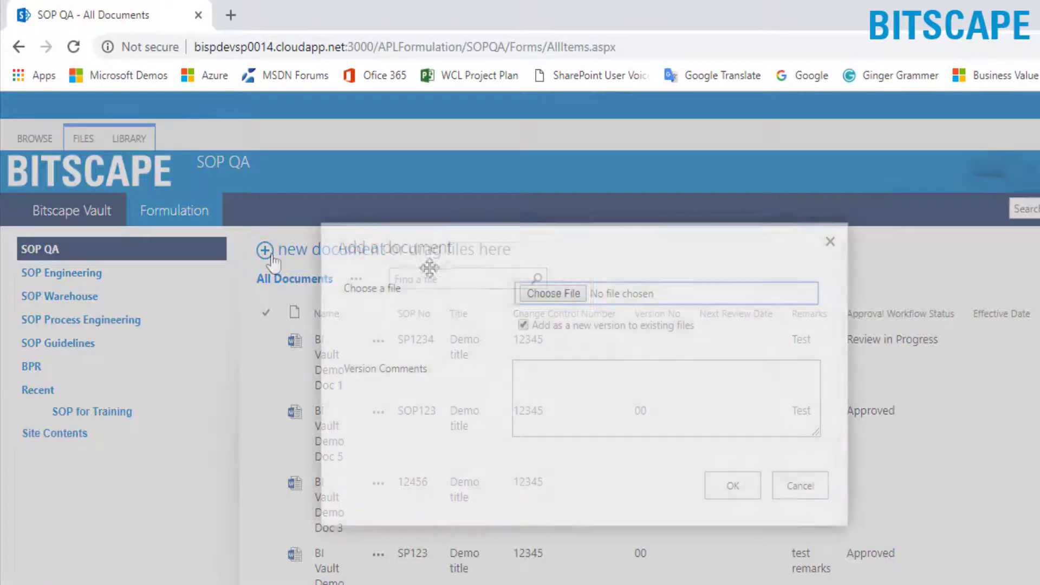
click(563, 294)
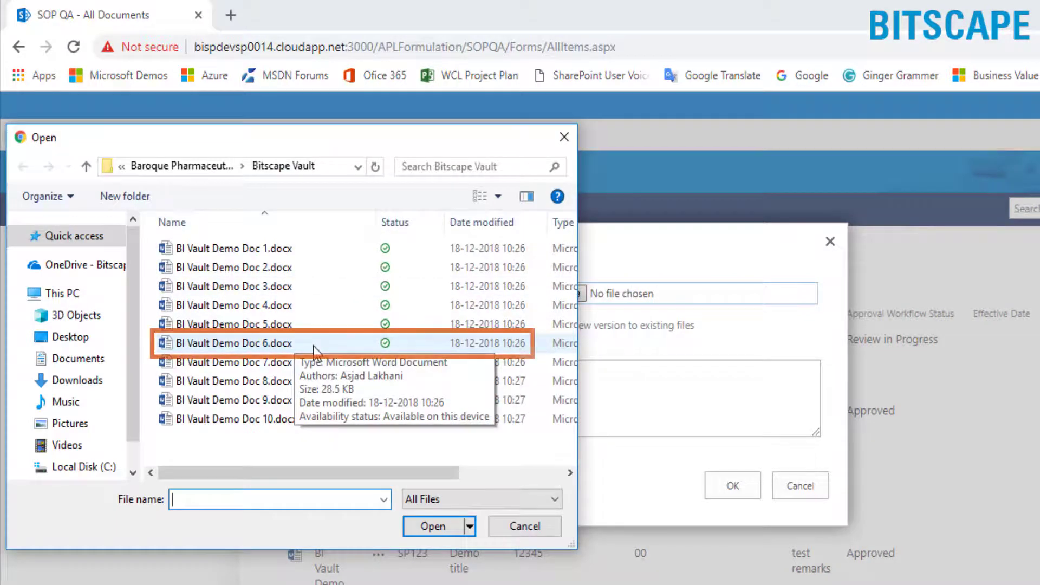
click(314, 347)
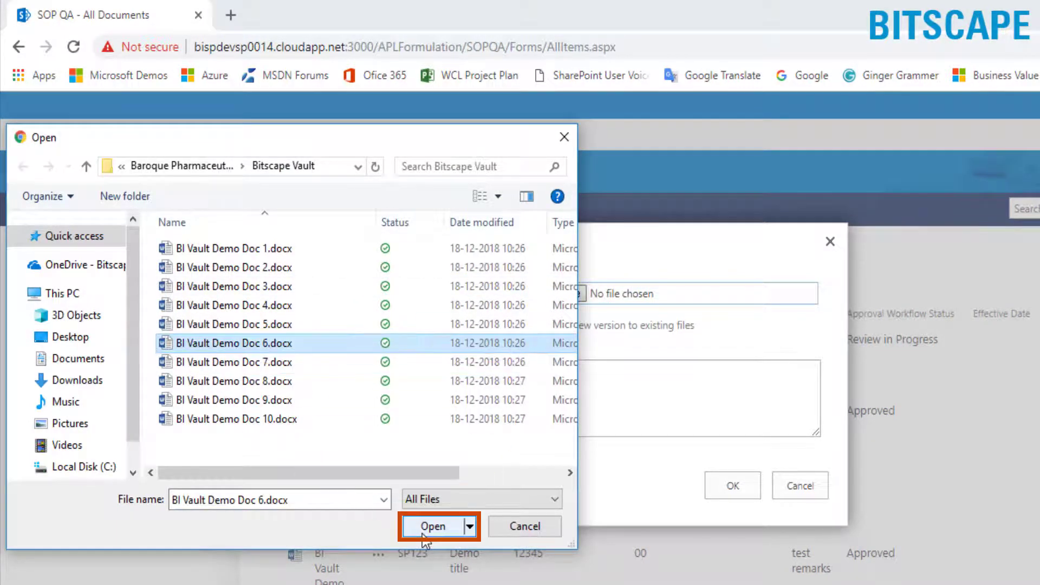
click(423, 536)
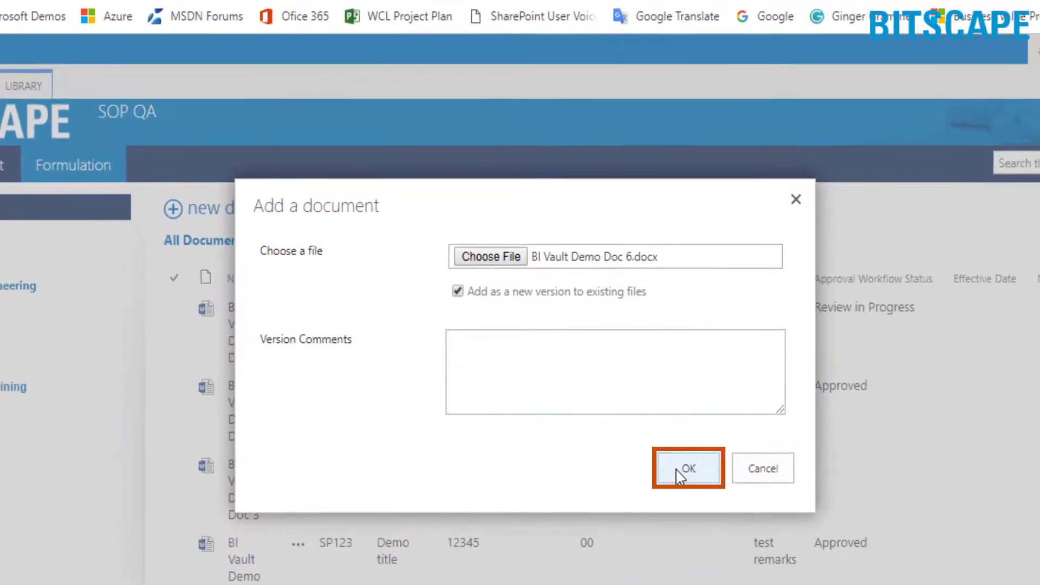
click(681, 469)
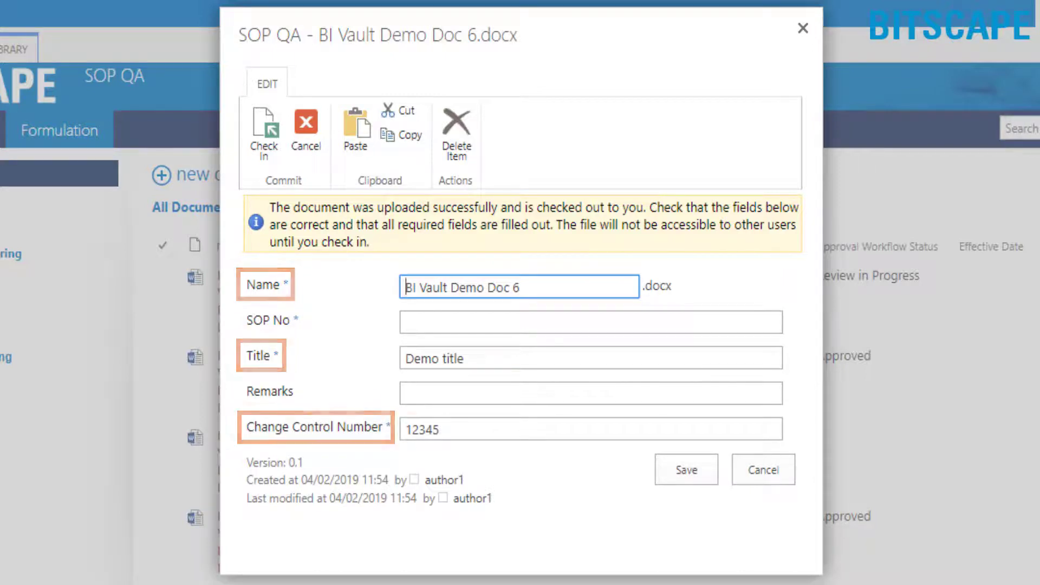
Enter SOP No SP123 and remark 'test' for Doc 6, then save its properties
click(446, 327)
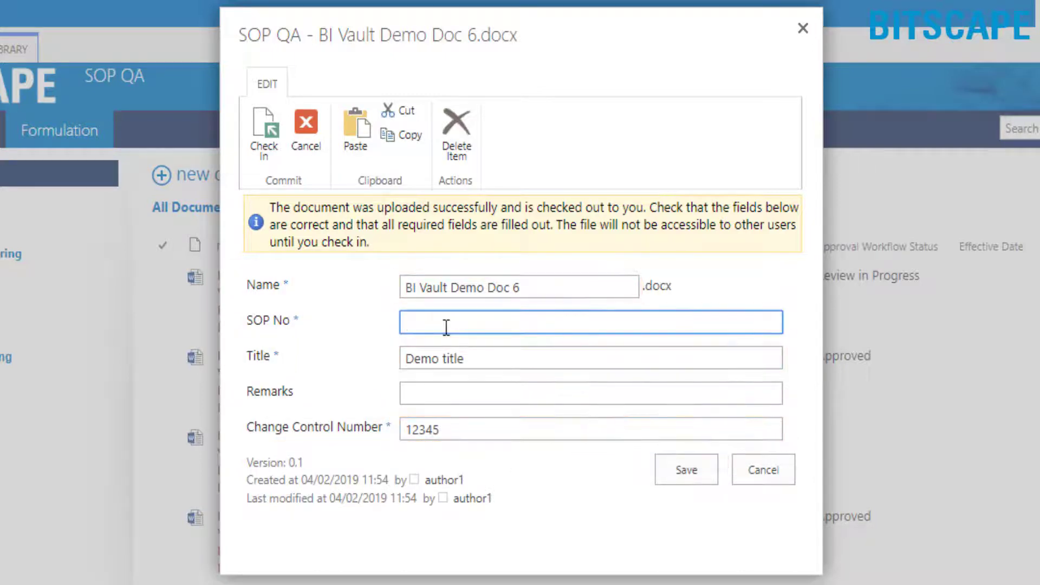
text(SP123)
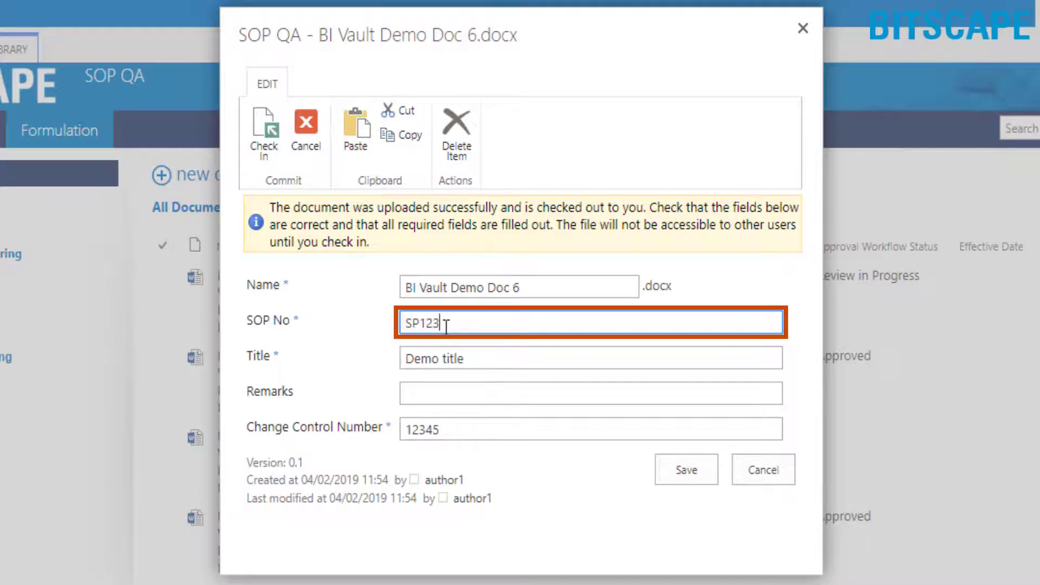
click(436, 388)
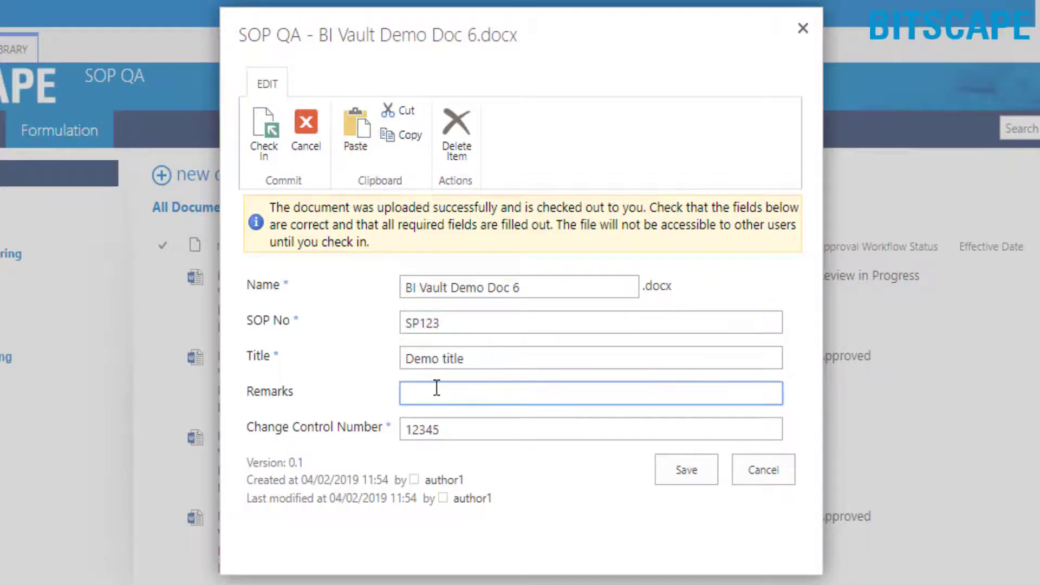
text(test)
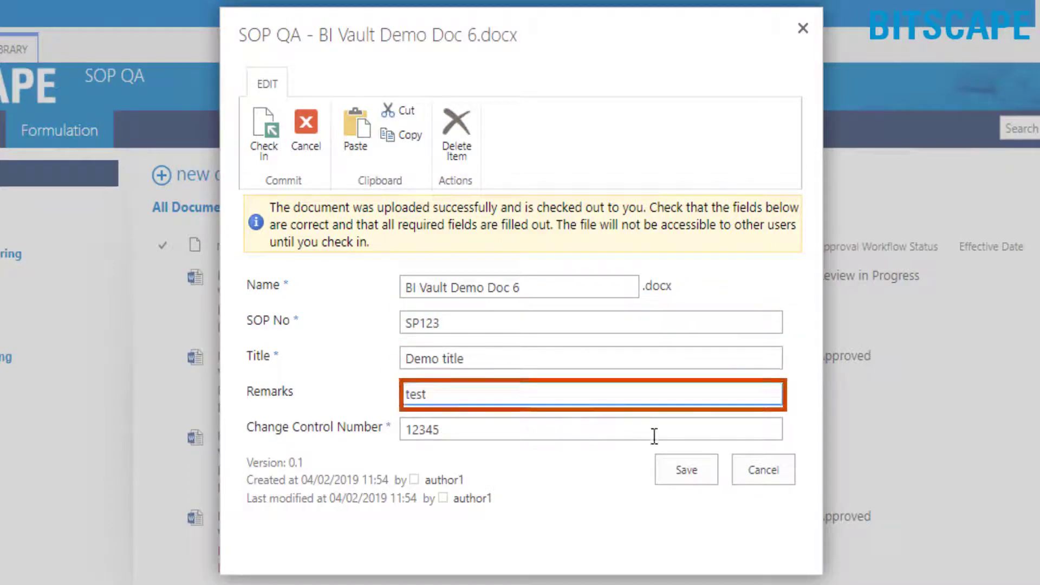
click(694, 477)
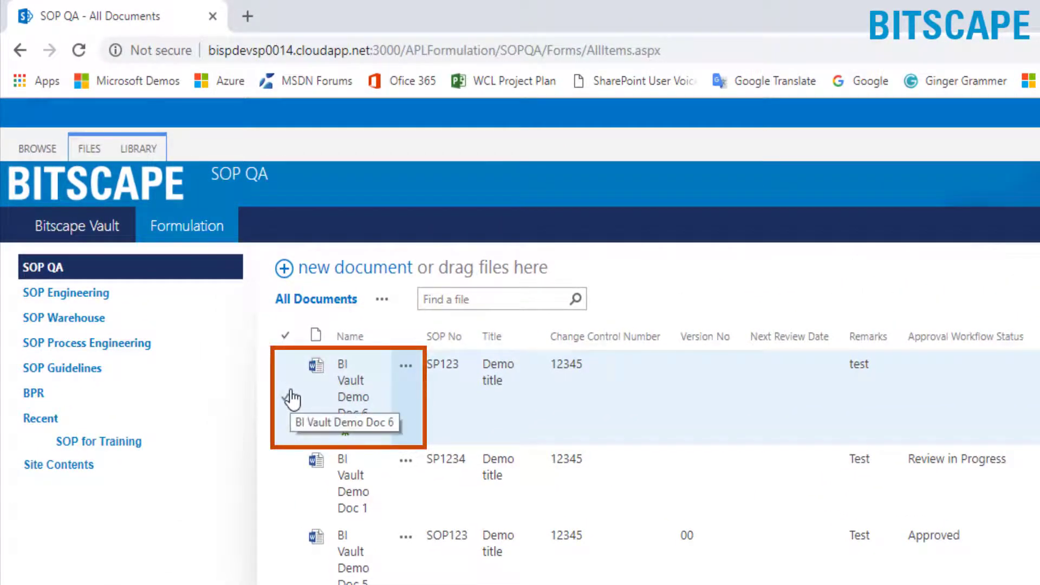
Start the Document Approval Workflow for BI Vault Demo Doc 6 from its workflows page
click(291, 399)
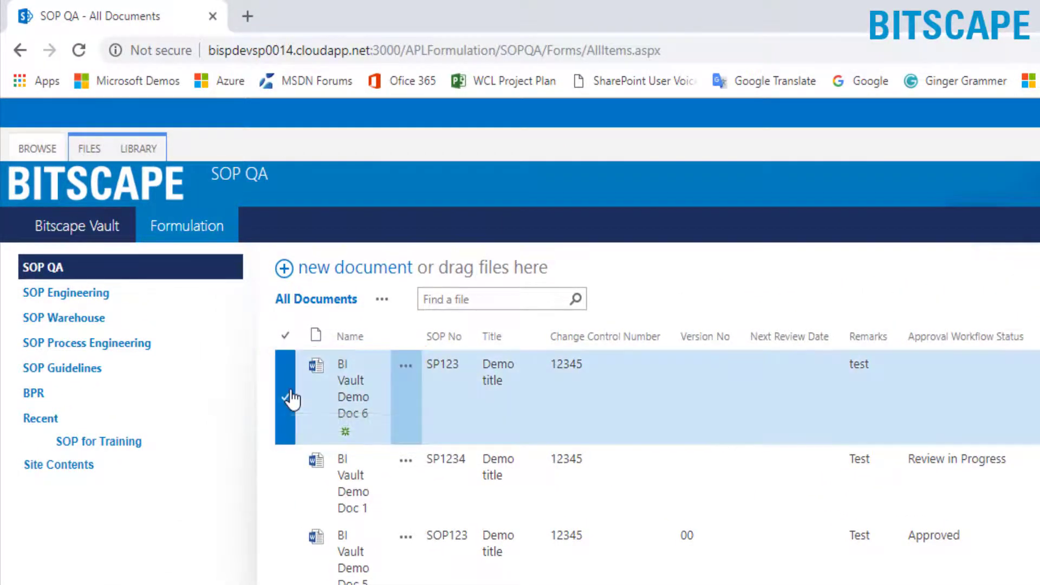
click(90, 150)
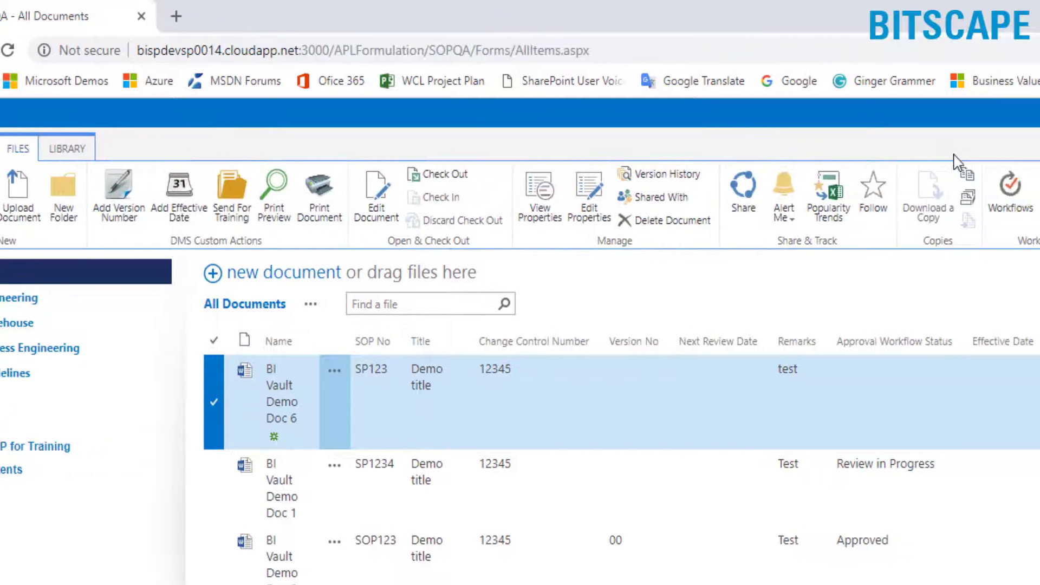
click(1020, 198)
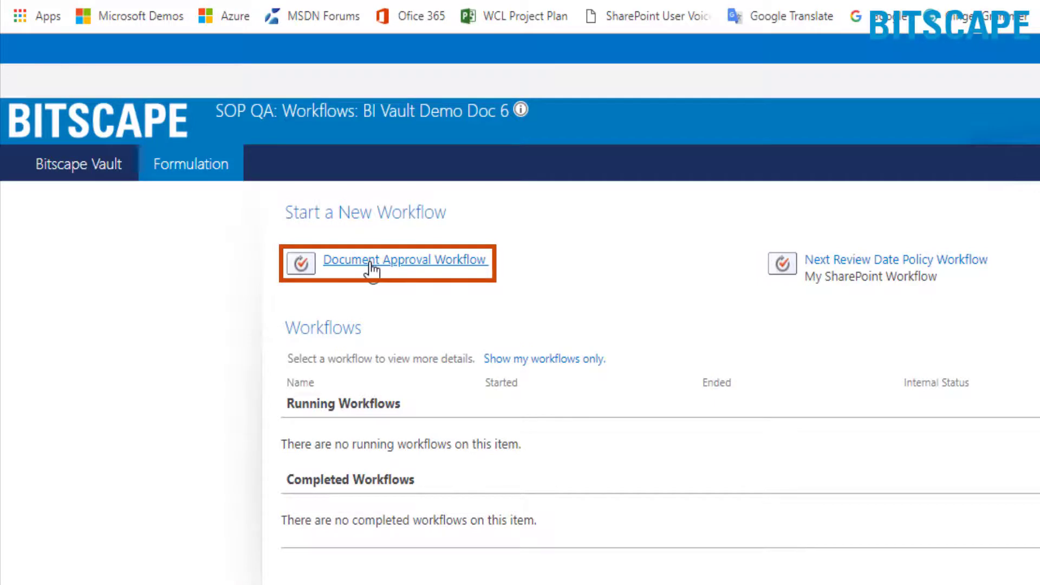
click(372, 266)
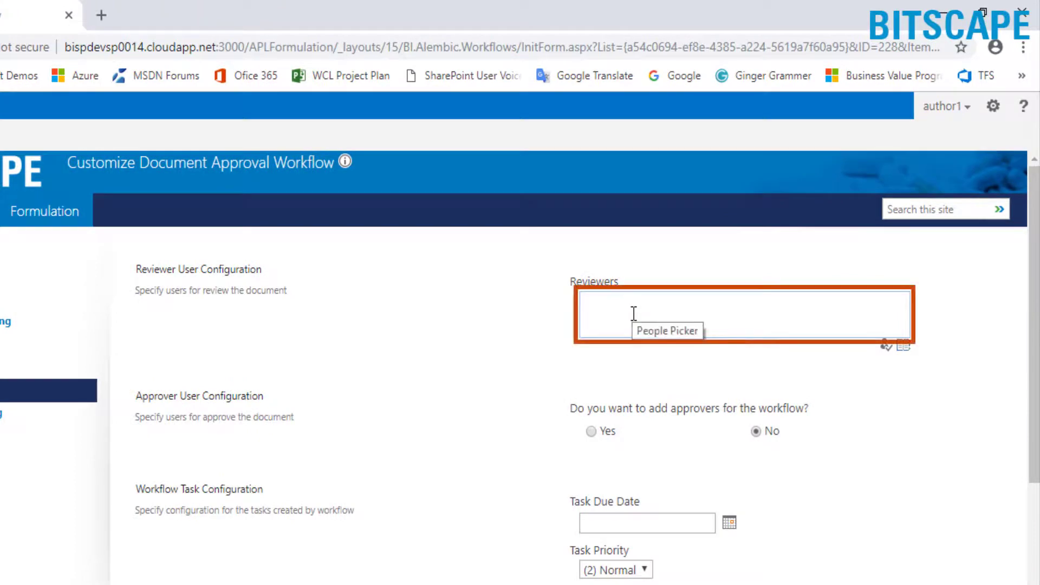
Assign reviewer1 as the workflow reviewer and add approver2 as approver
click(634, 314)
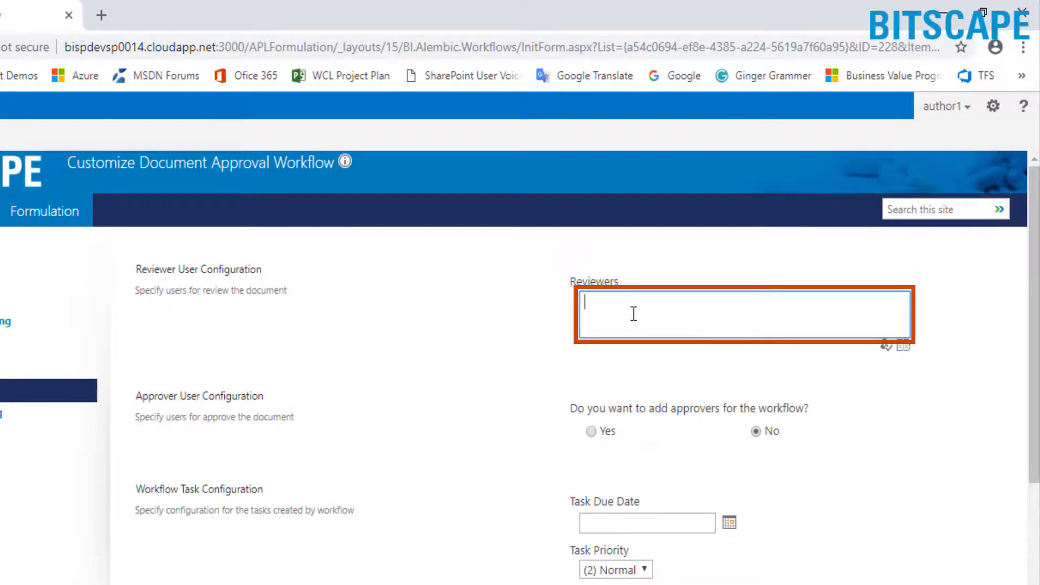
text(reviewer1;)
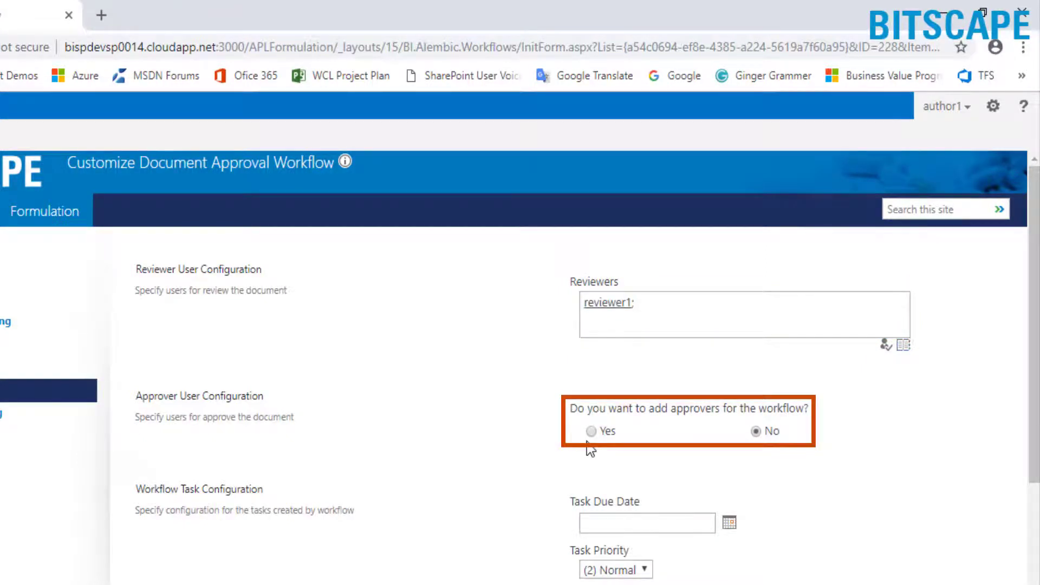
click(592, 432)
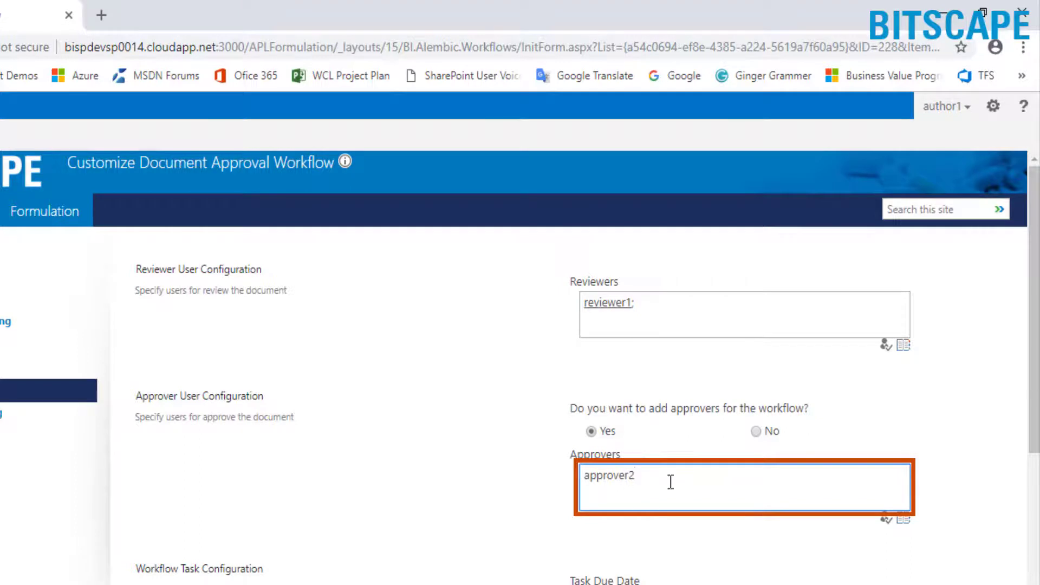
click(681, 430)
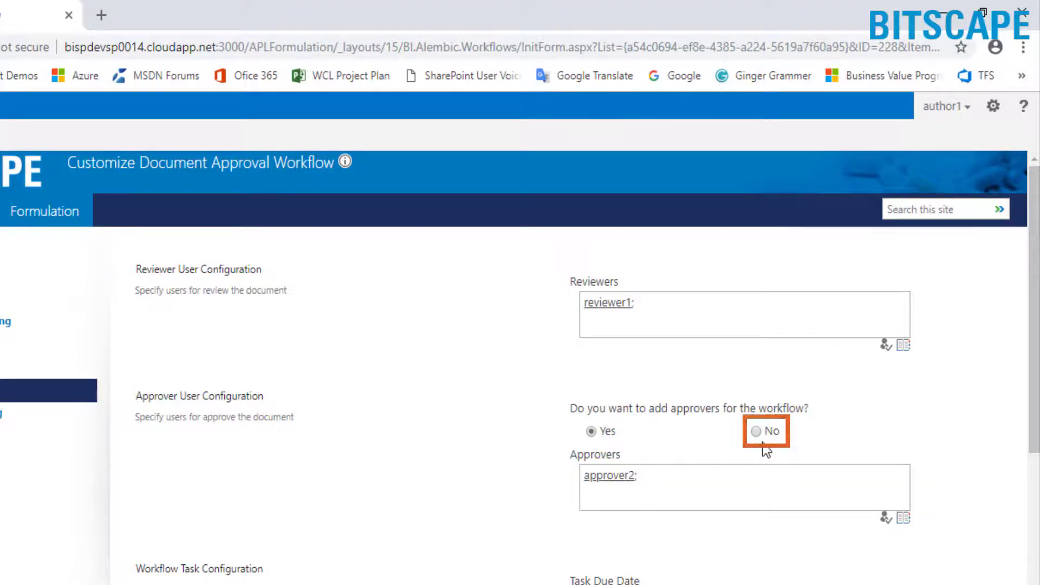
Set due date 08/02/2019 and (1) High priority, paste the verification password, and submit
scroll(766, 449, down, 3)
click(732, 437)
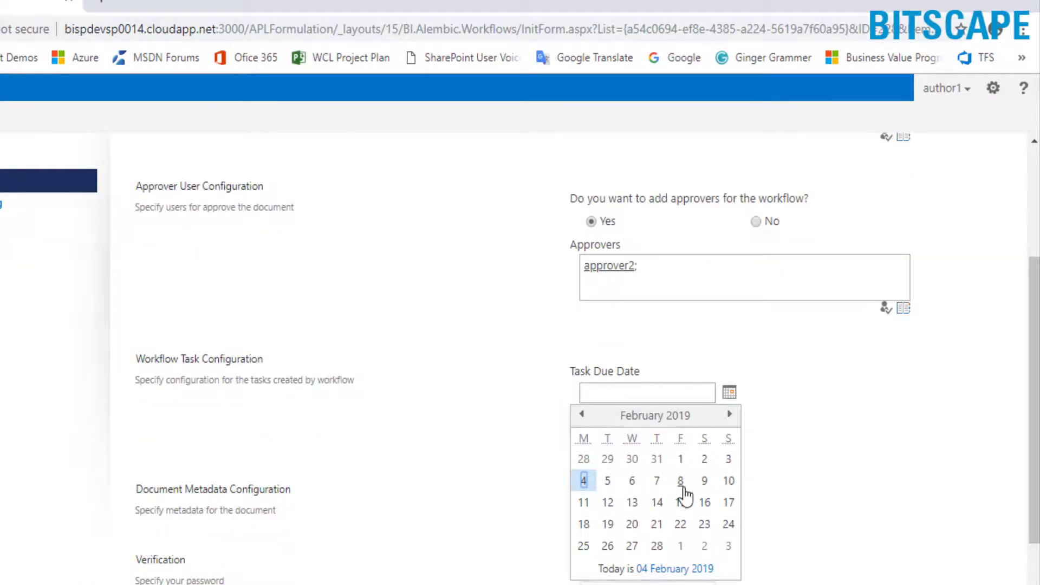
click(684, 487)
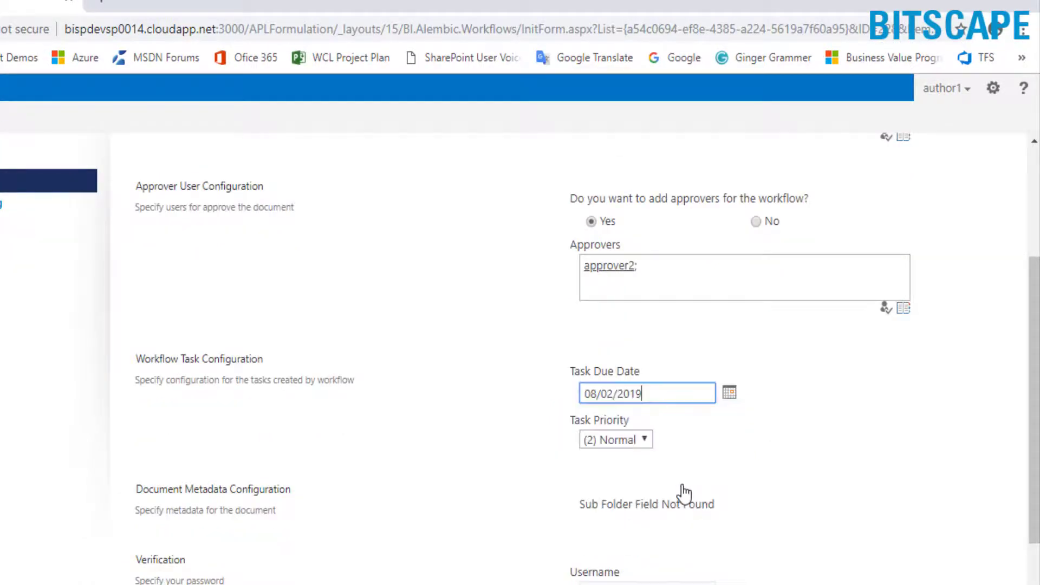
click(629, 442)
click(618, 454)
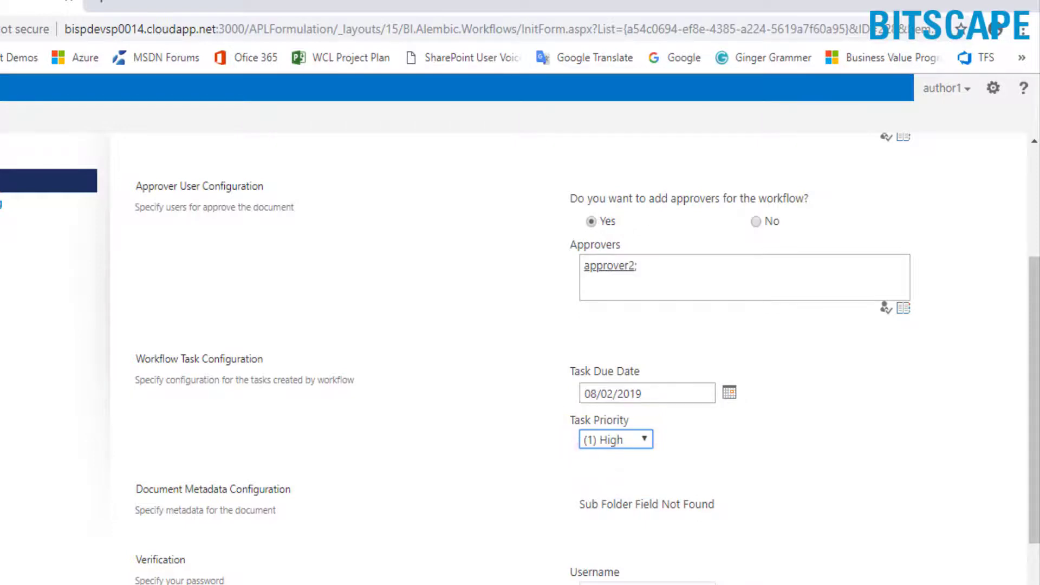
scroll(620, 472, down, 2)
click(616, 492)
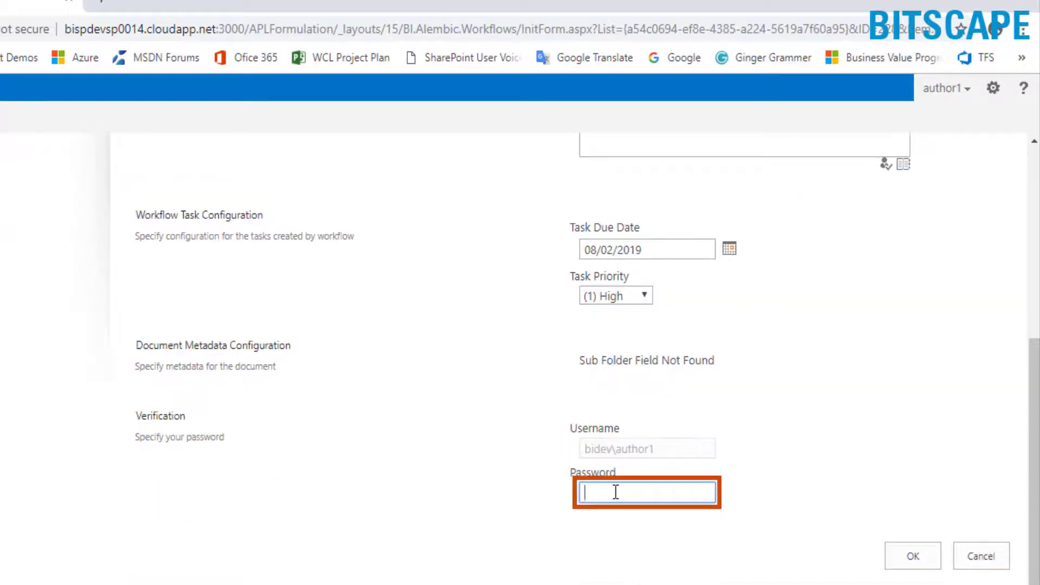
key(ctrl+v)
click(914, 566)
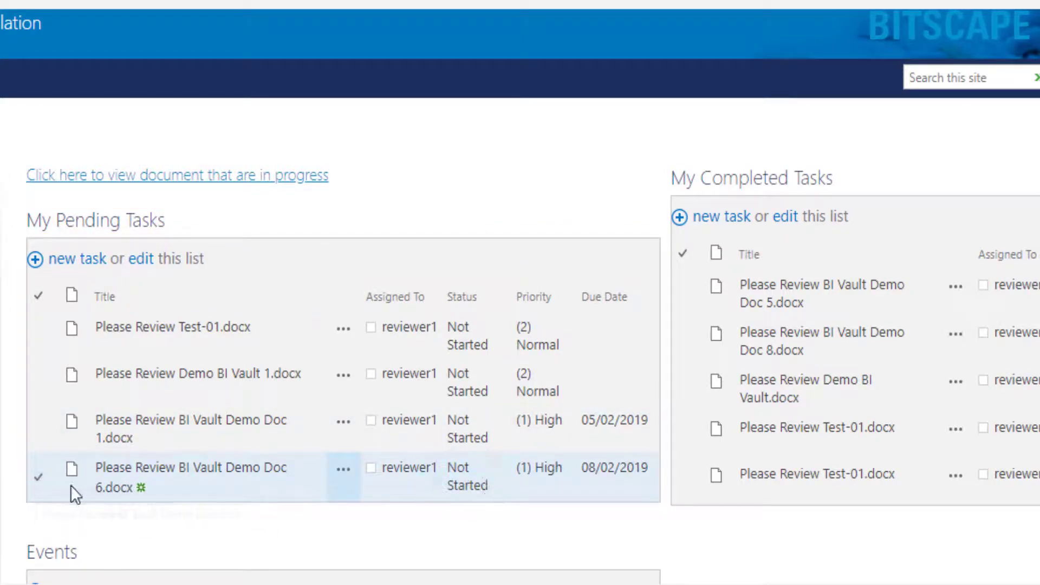
Mark Doc 6 reviewed with comment 'test reviewer comment', the password and document number 2563
click(193, 484)
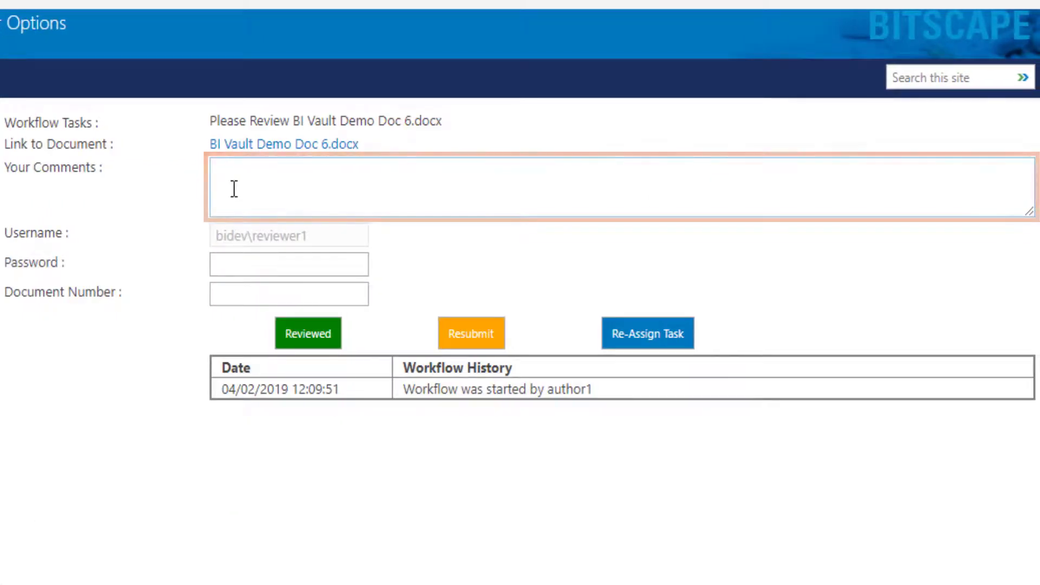
click(234, 189)
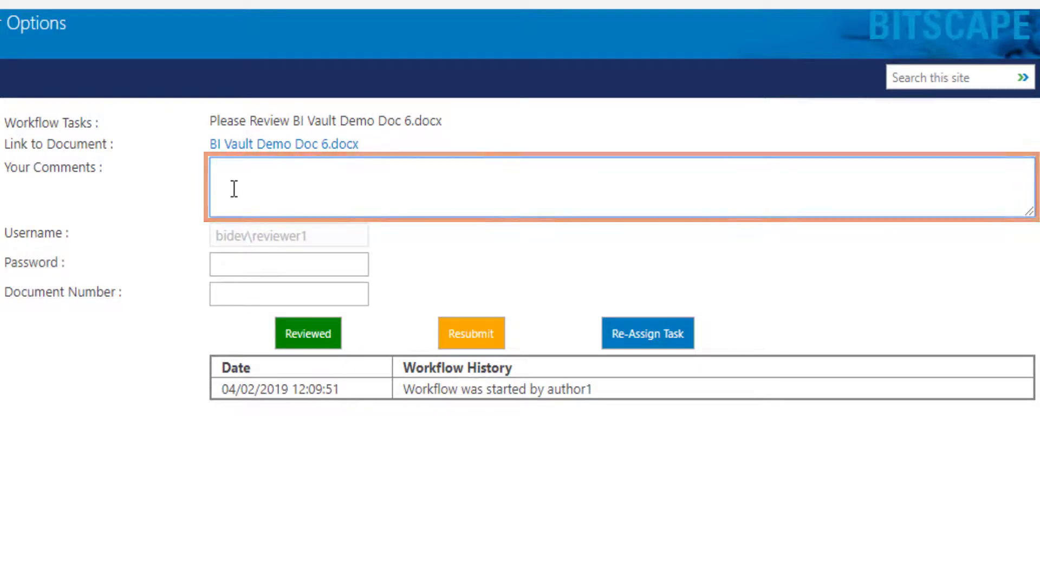
text(test reviewer comment)
click(229, 268)
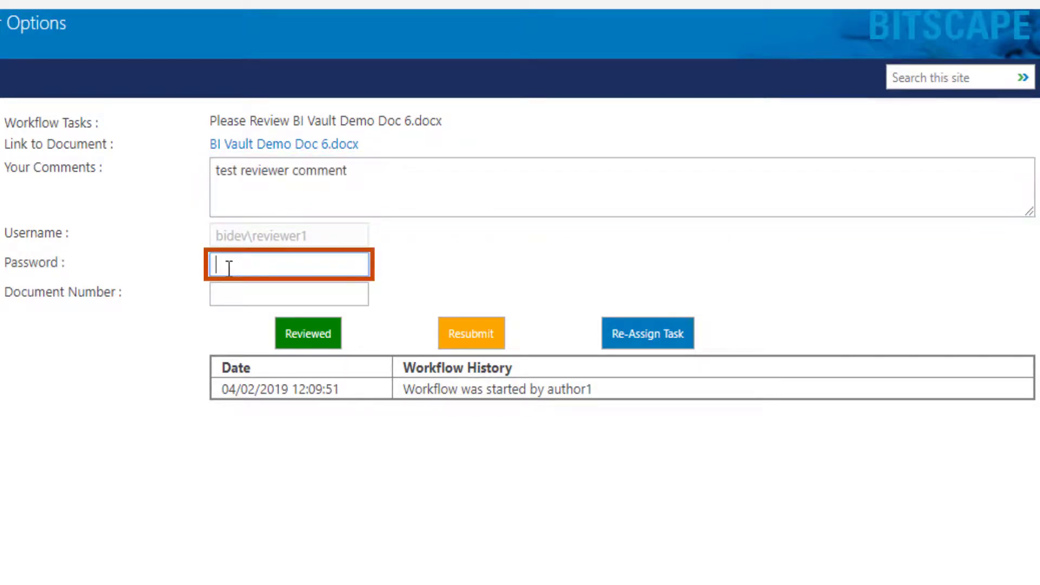
text(**********)
click(229, 291)
text(2563)
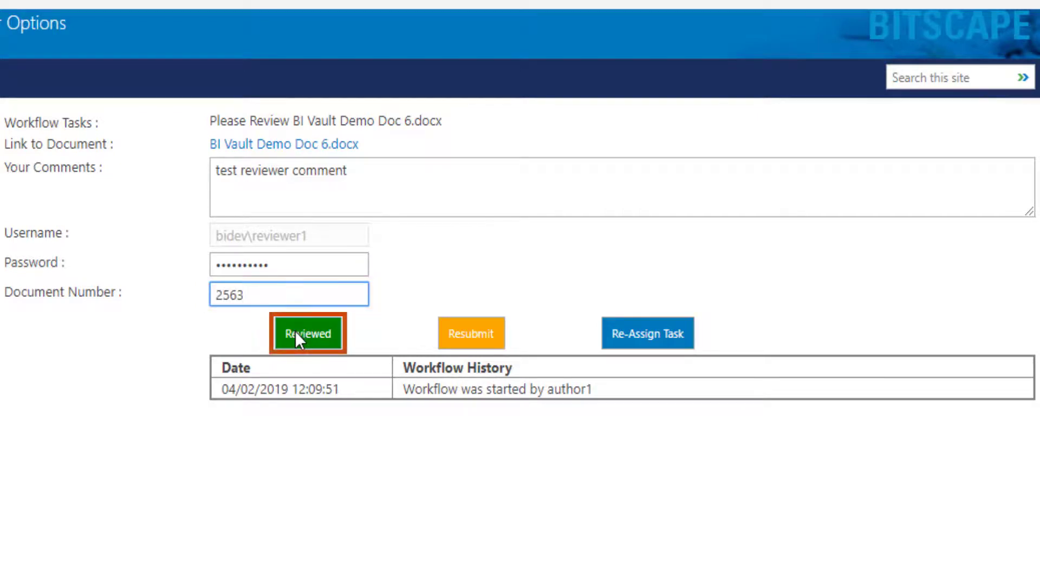
click(295, 332)
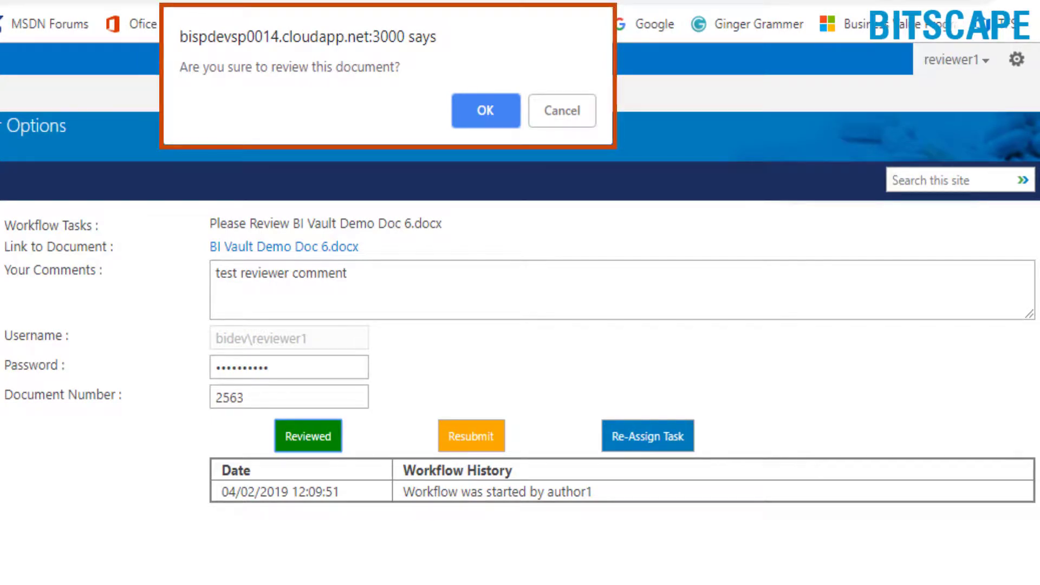
click(477, 109)
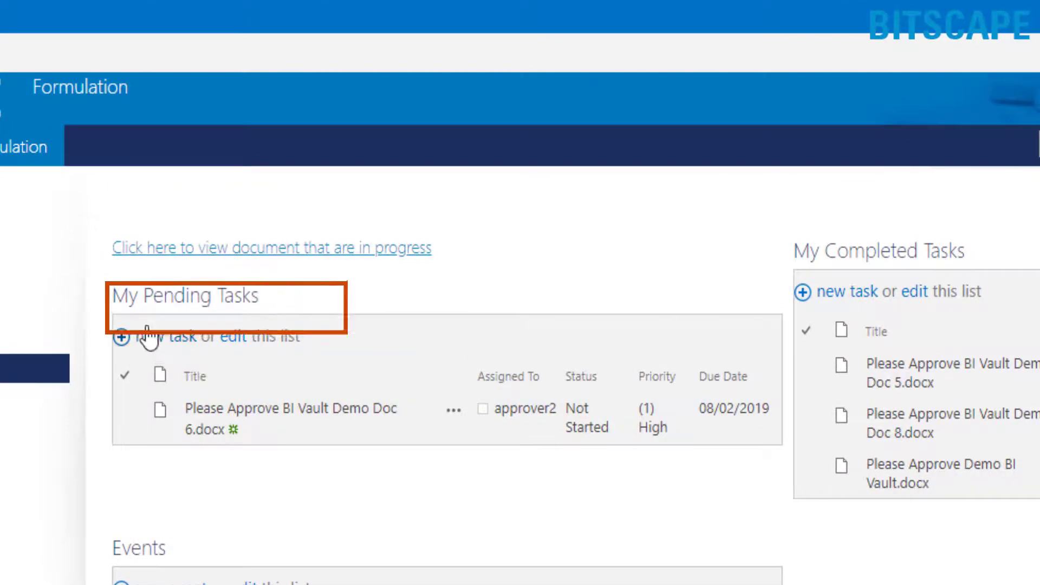
Approve Doc 6 with comment 'apprver test comment' and the account password, then confirm
click(246, 420)
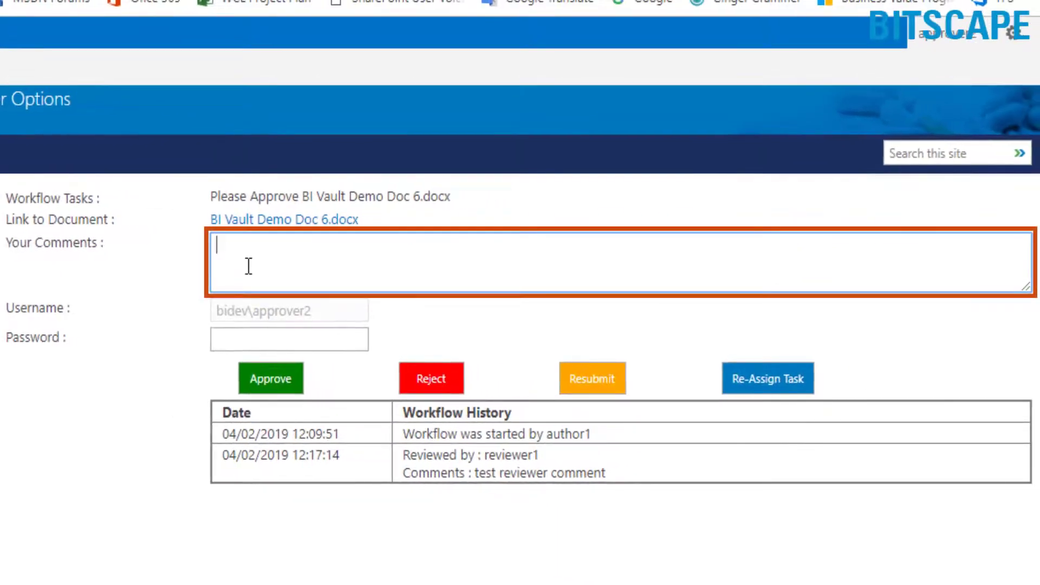
text(apprver test comment)
click(222, 339)
text(••••••••••)
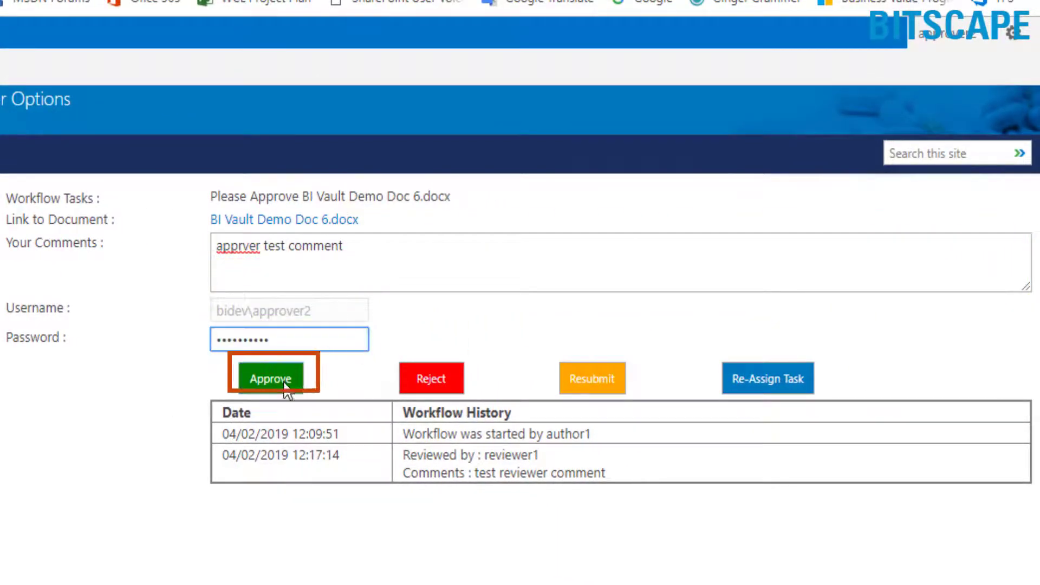
click(284, 382)
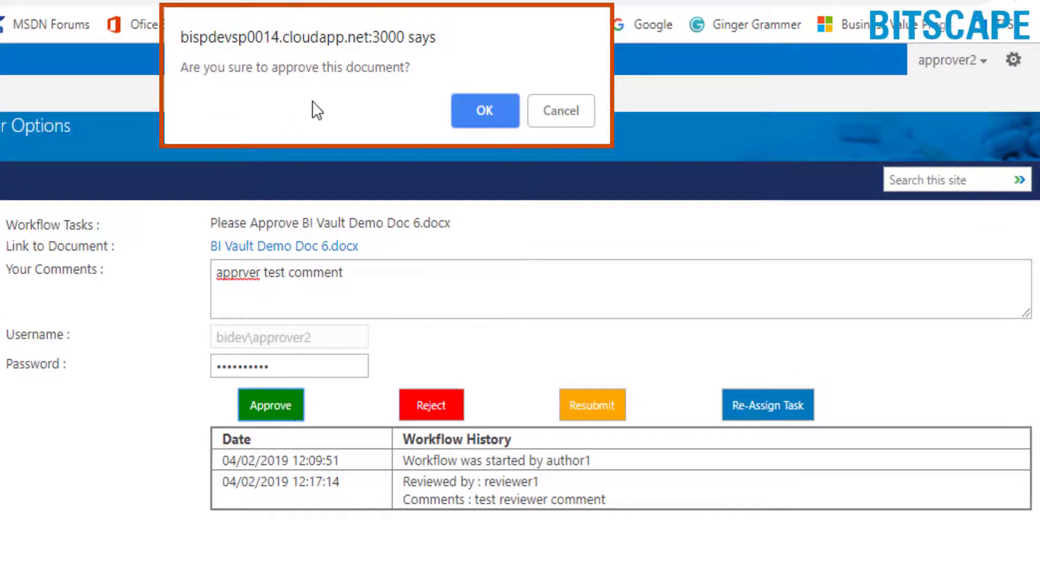
click(470, 108)
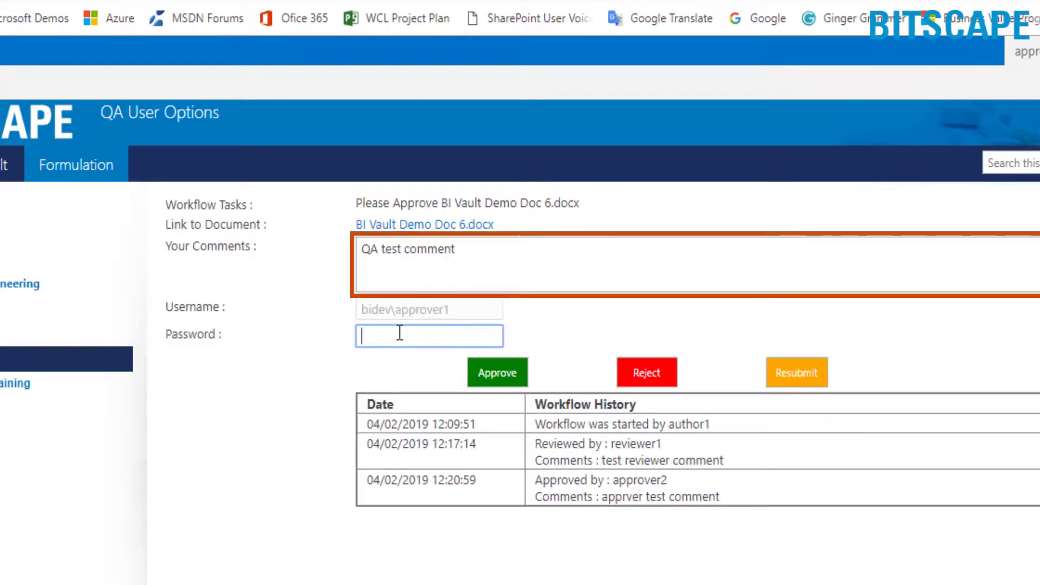
Enter the account password and confirm the final QA approval of Doc 6
text(••)
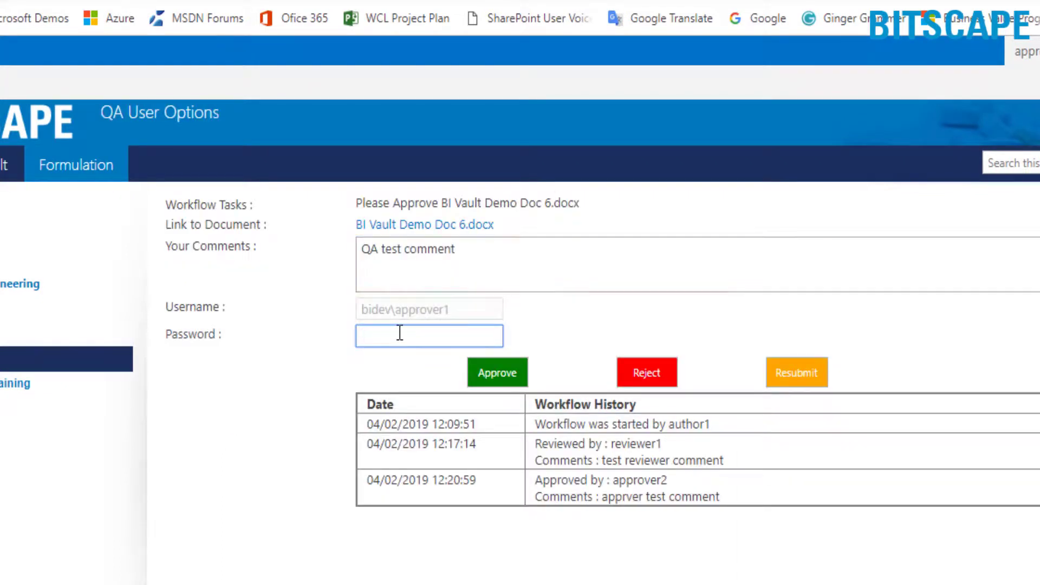
text(••••••••)
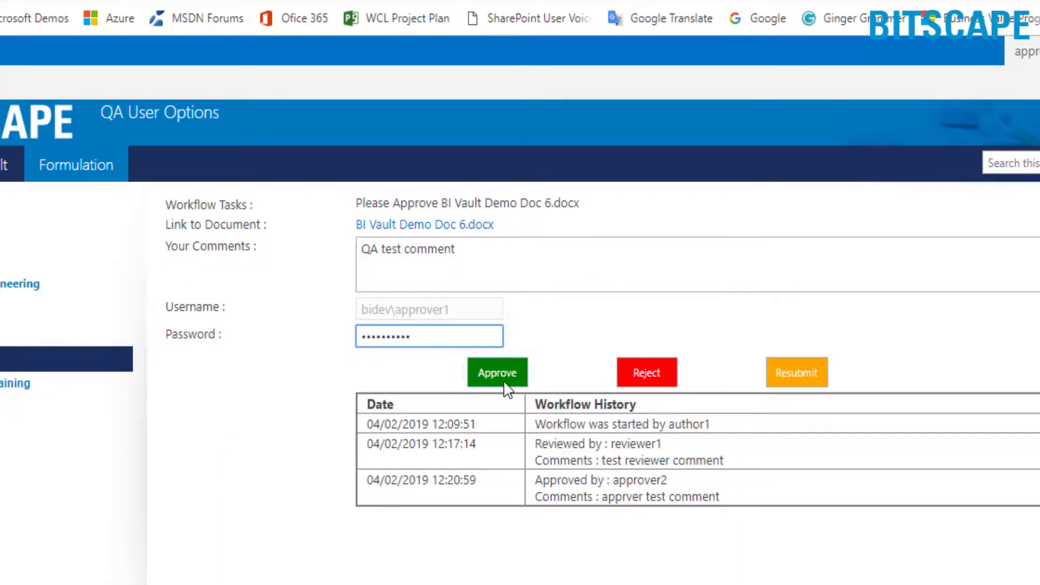
click(505, 384)
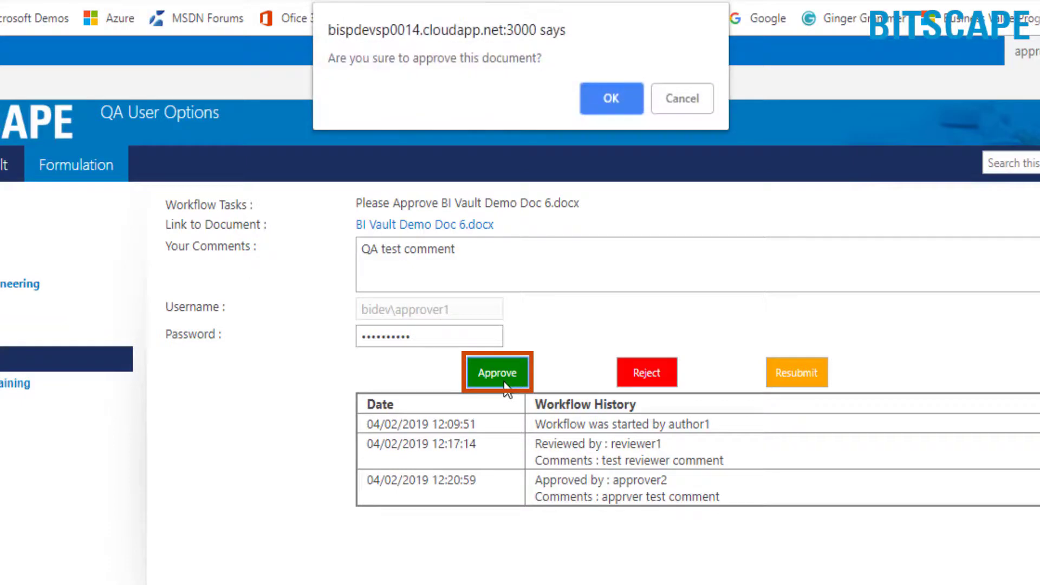
click(624, 102)
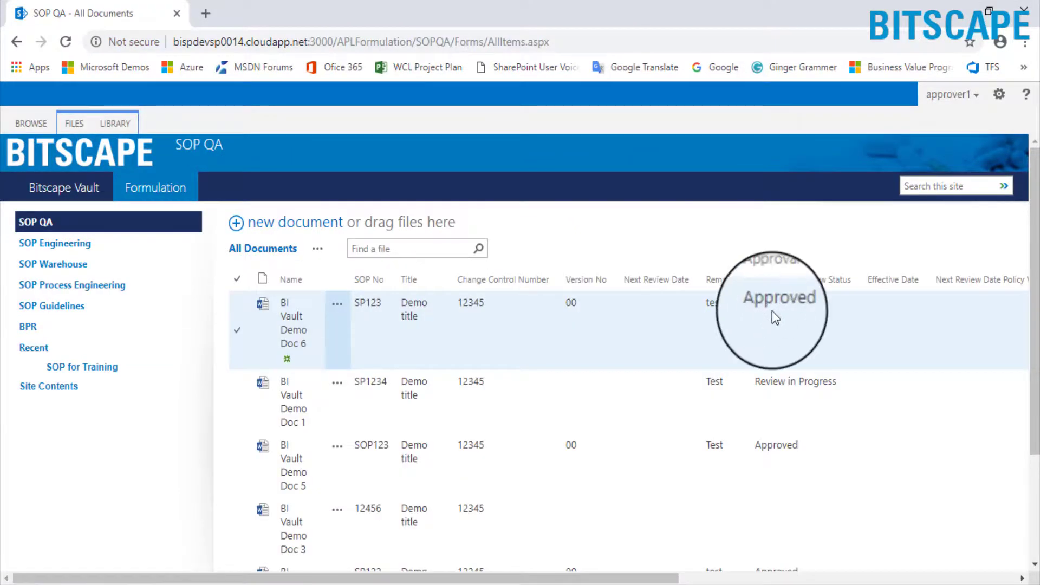
Open Print Document for Doc 6 from the FILES ribbon and enter printing reason 'test'
scroll(864, 300, right, 5)
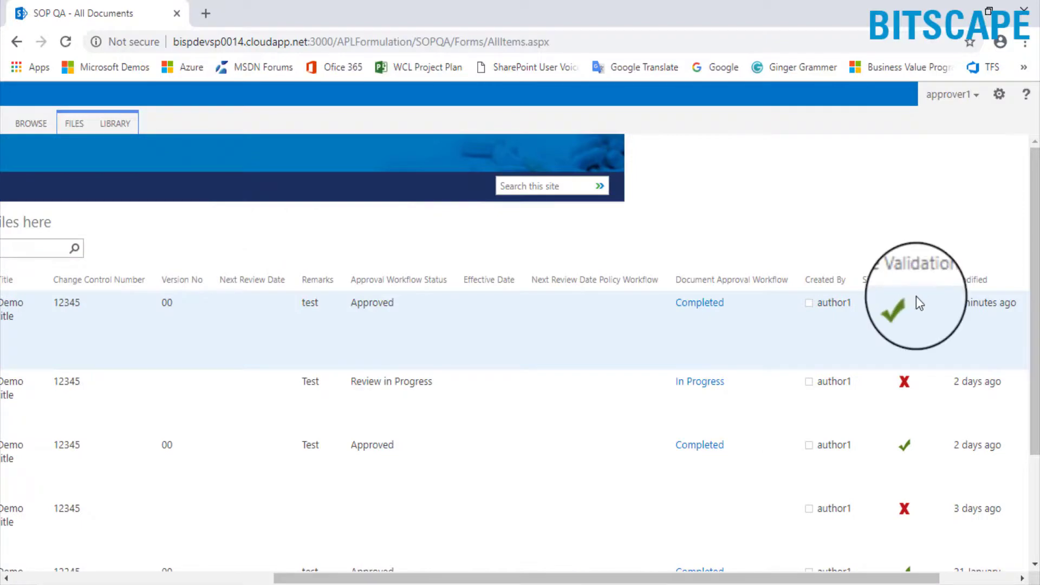
scroll(56, 278, left, 5)
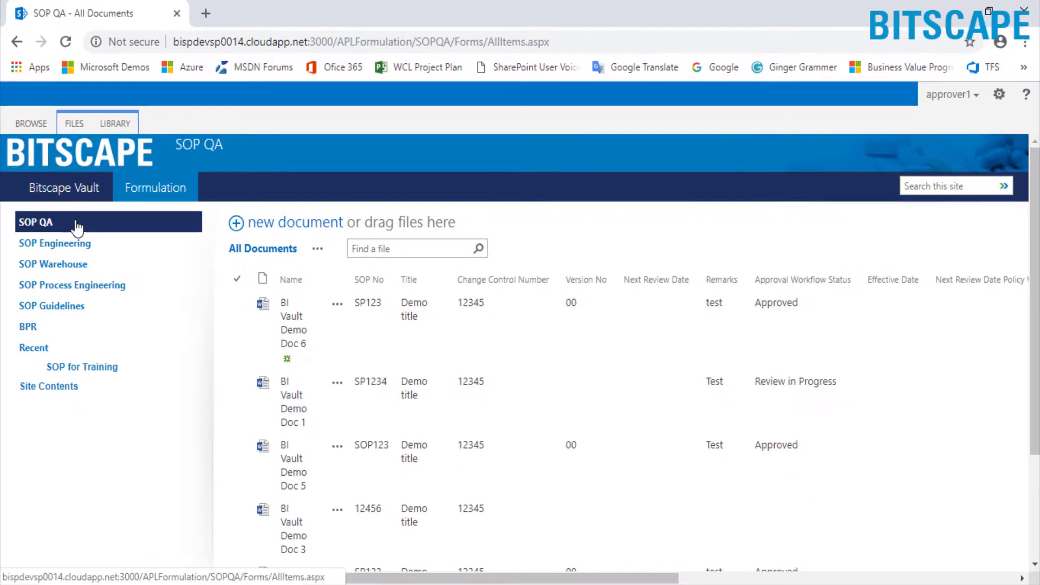
click(691, 366)
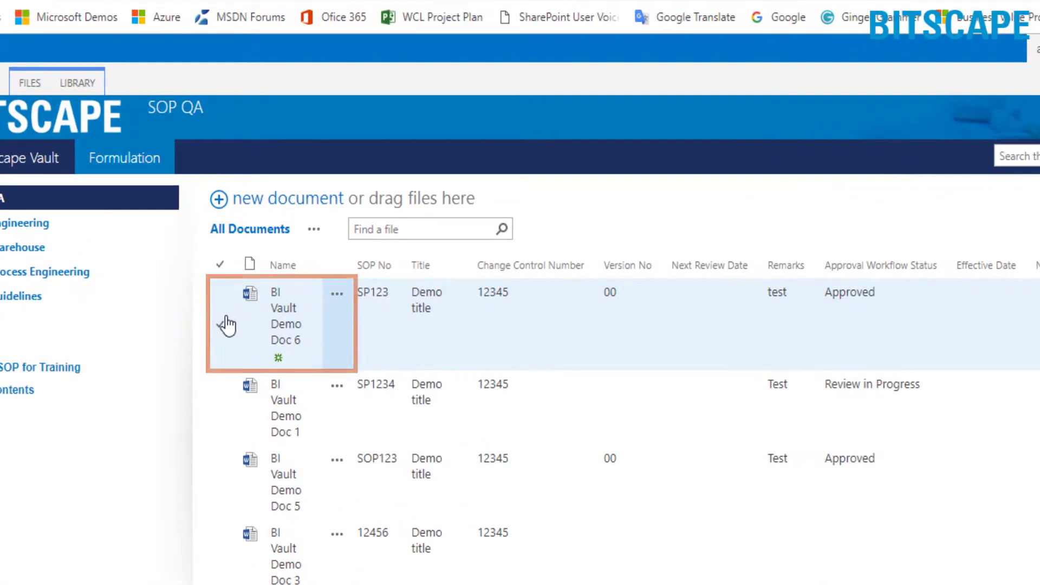
click(225, 319)
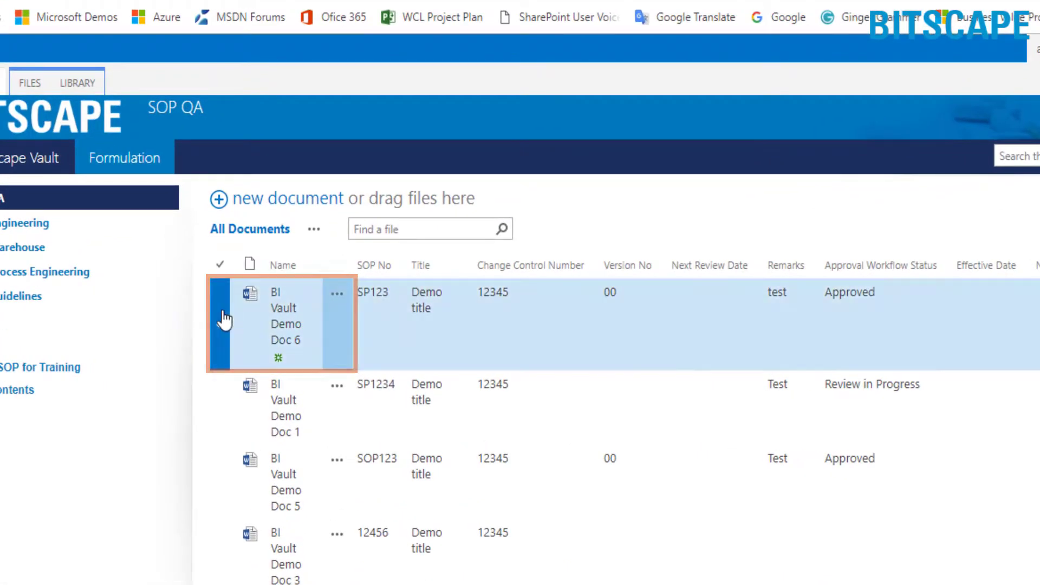
click(27, 83)
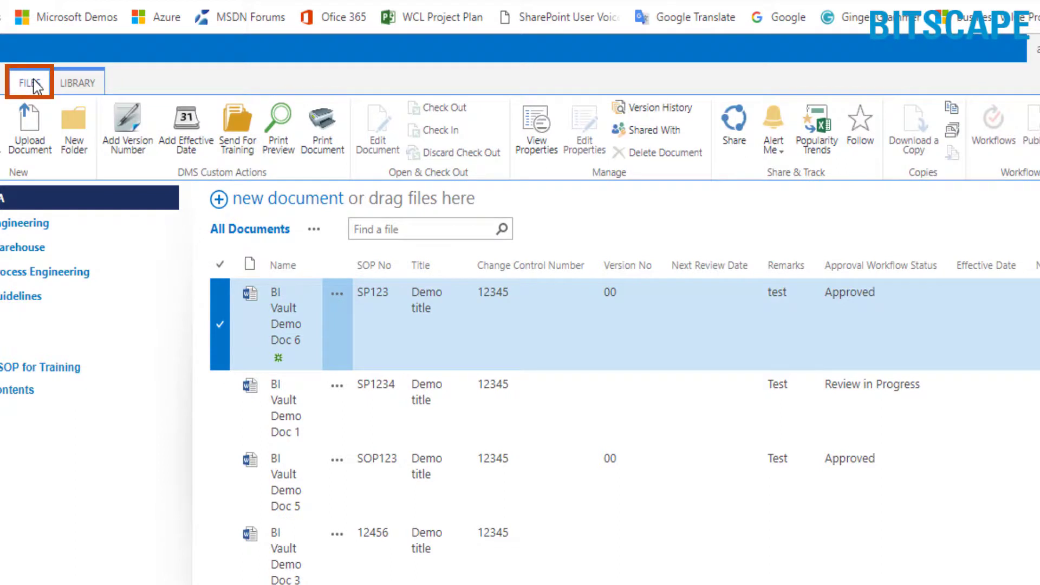
click(316, 153)
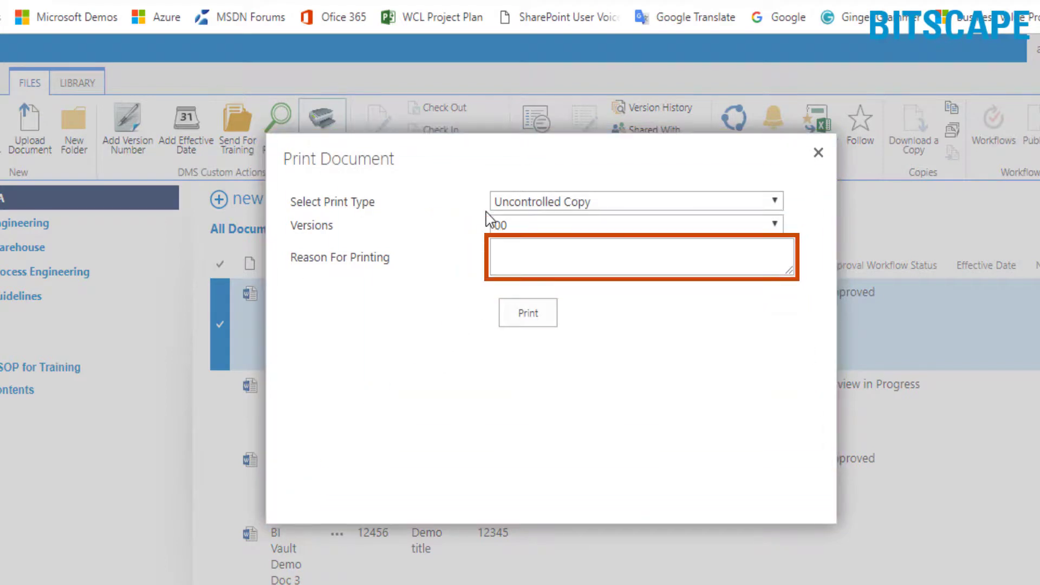
text(test)
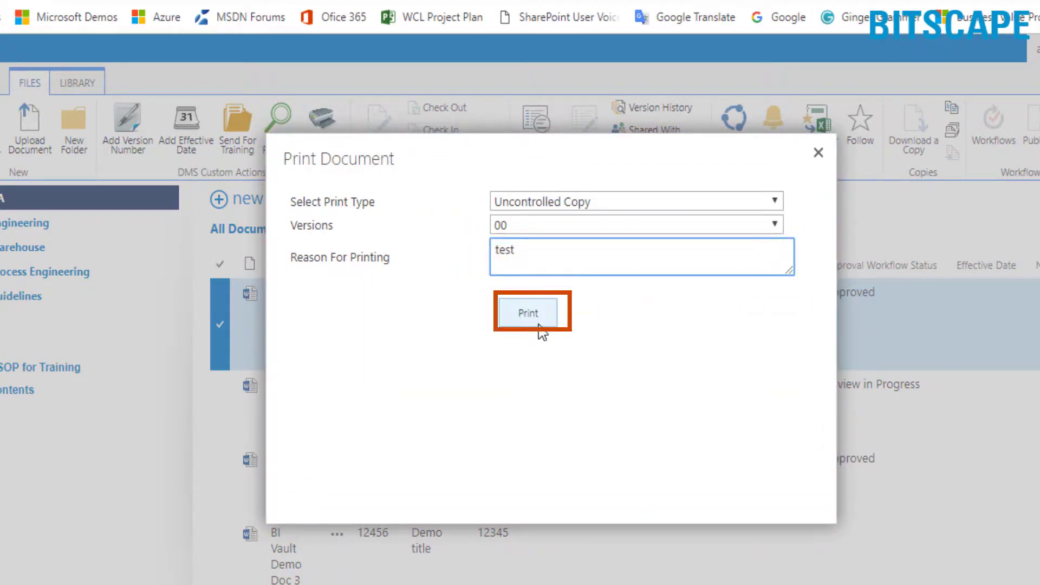